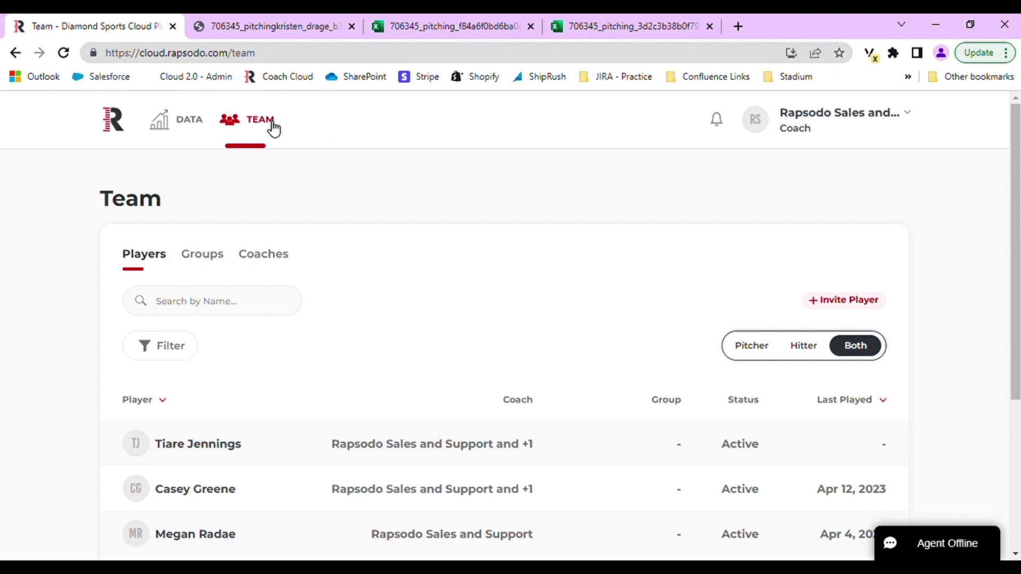
Open the profile of the team player last active on Apr 11, 2023, and show that player's sessions
scroll(387, 234, "down", 3)
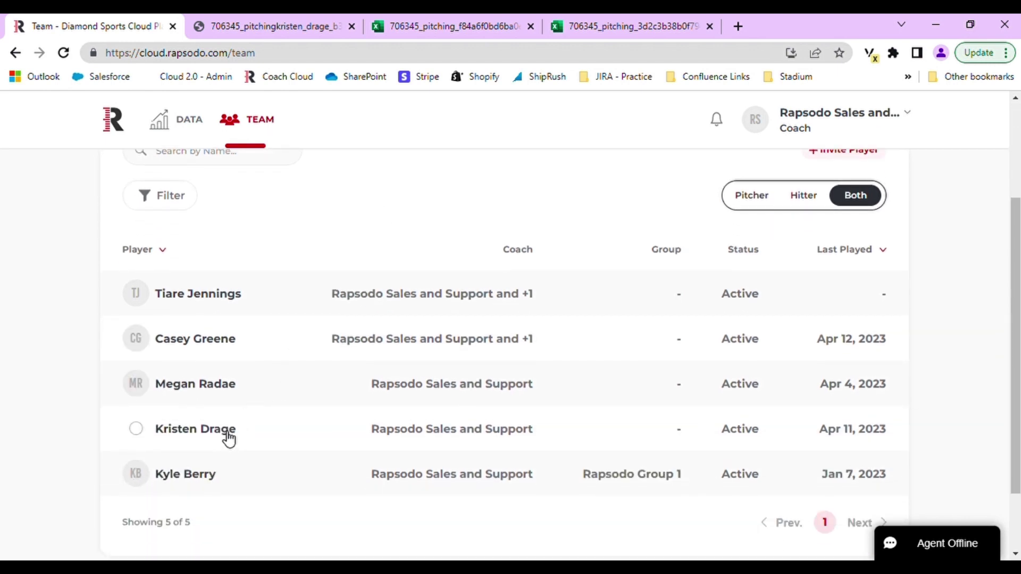
left_click(228, 437)
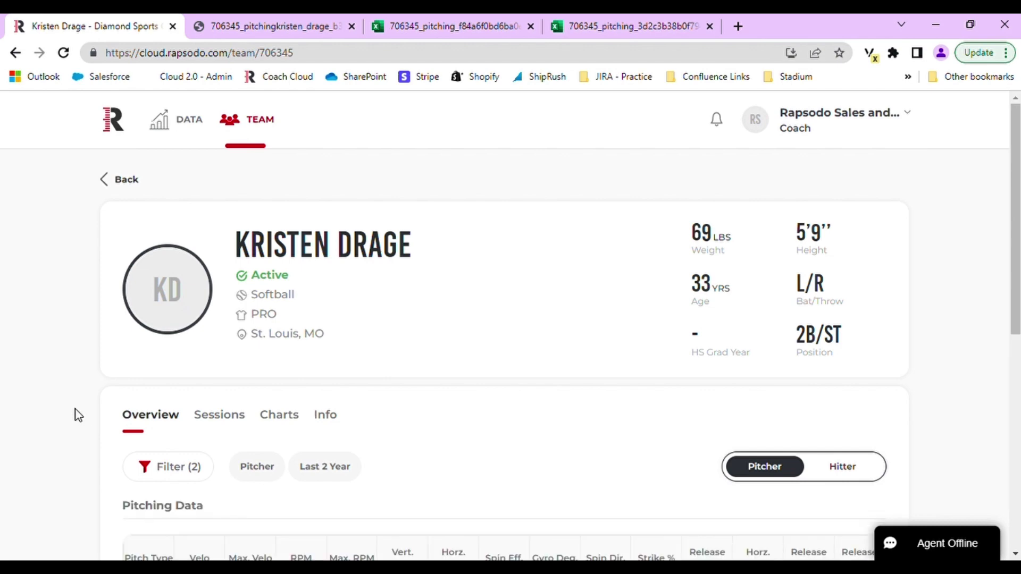
scroll(74, 410, "down", 1)
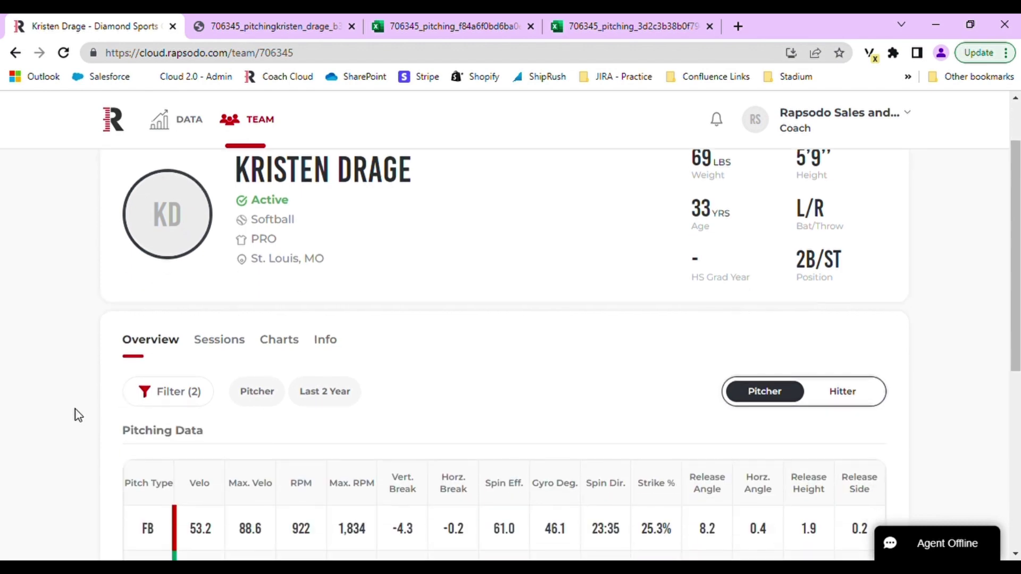
left_click(224, 348)
scroll(495, 342, "down", 1)
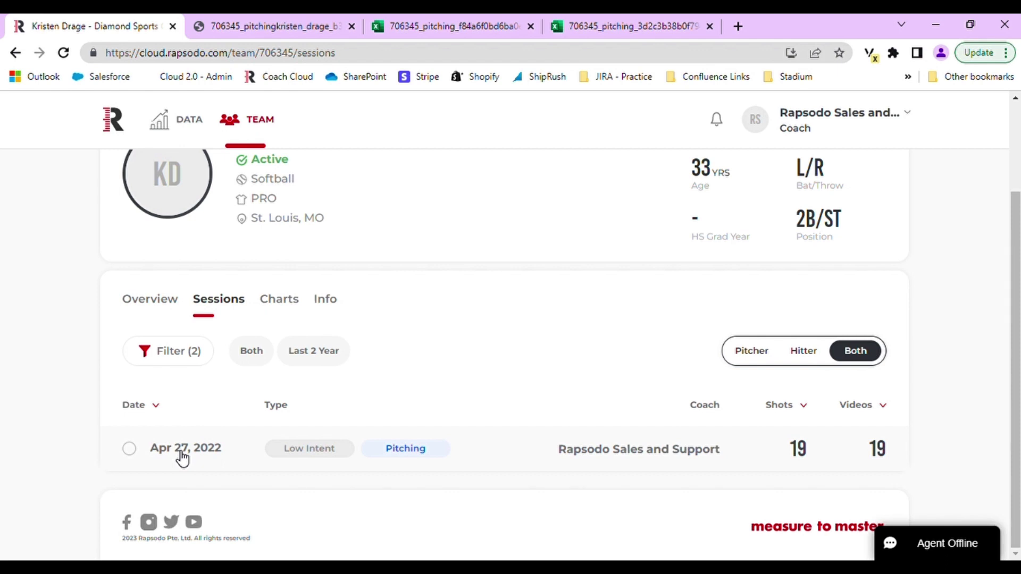
Select the Apr 27, 2022 low-intent pitching session and download its report as a PDF
left_click(129, 449)
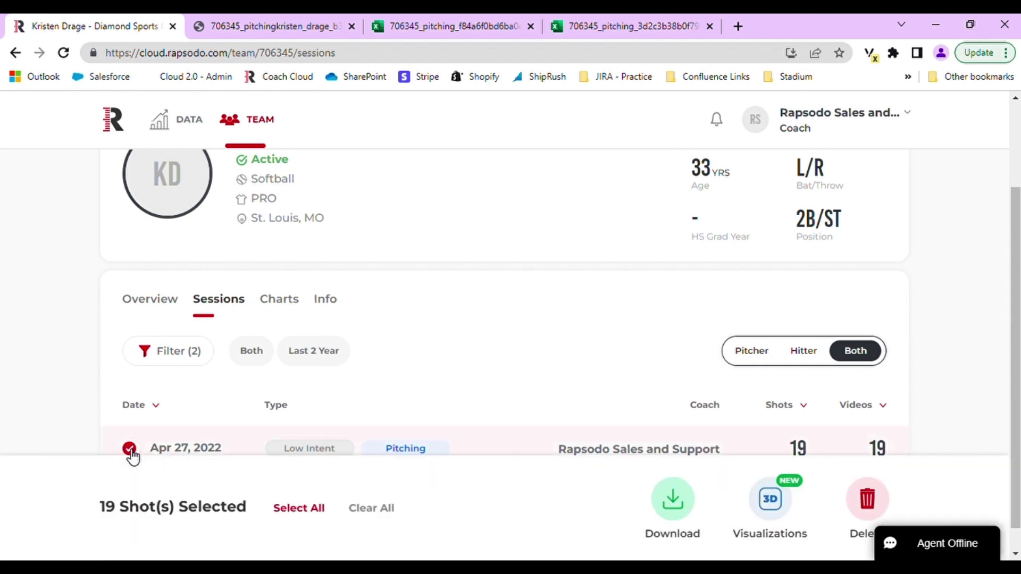
scroll(588, 380, "down", 1)
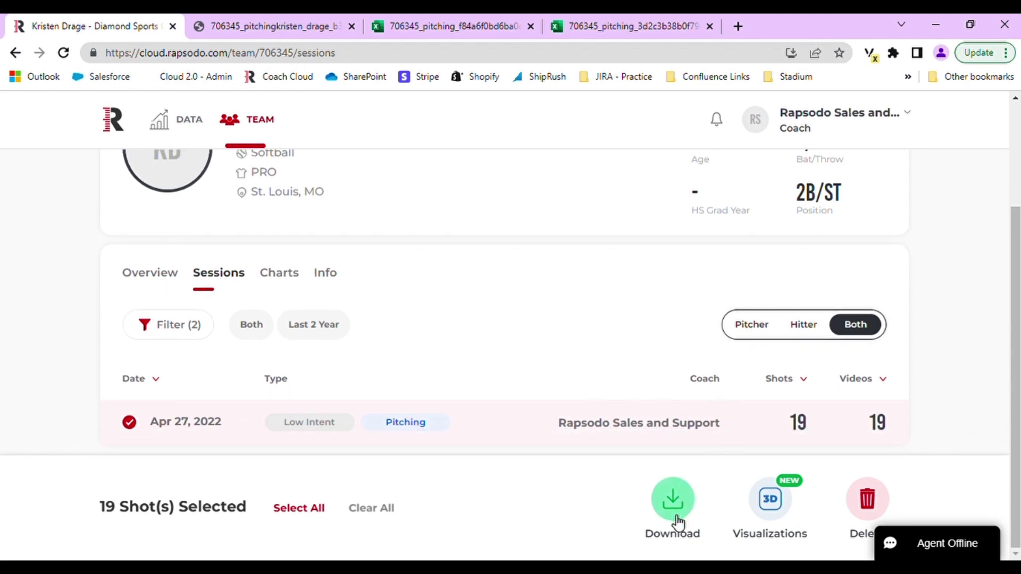
left_click(673, 500)
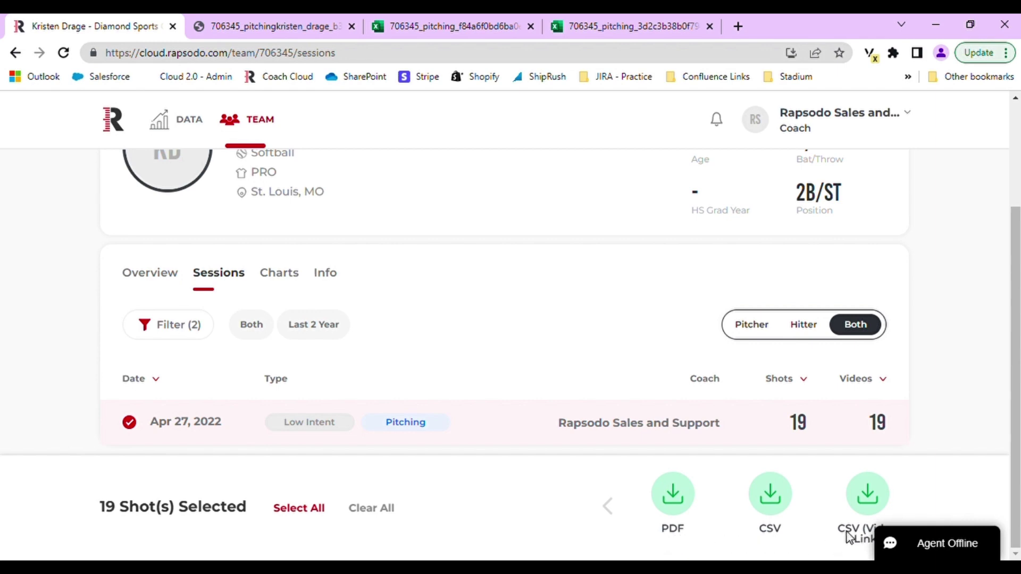
left_click(679, 511)
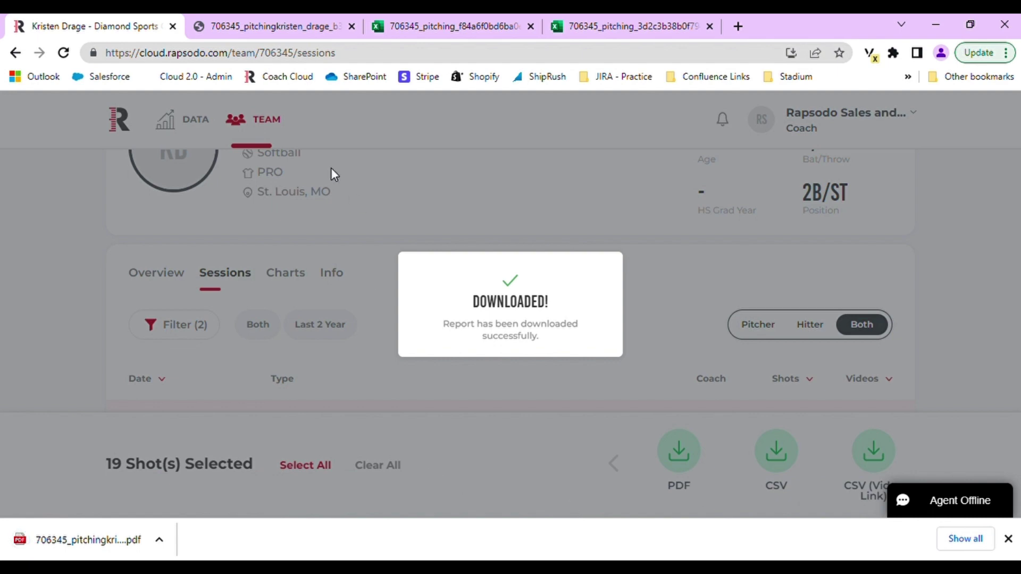
Review the PDF pitching report from its first page, covering the data table, pitch type frequency, pitch scores and break plots
left_click(239, 26)
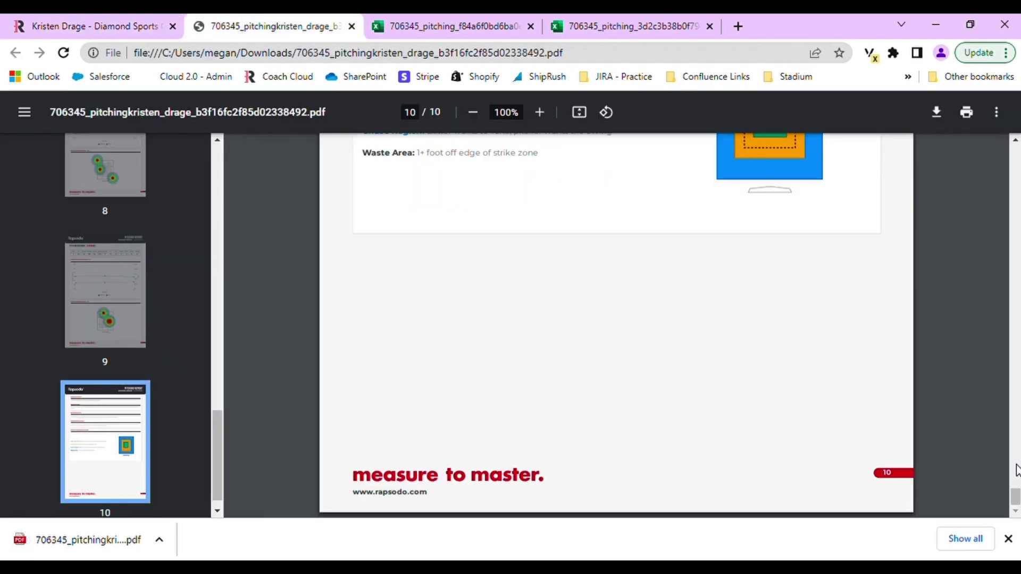
left_click_drag(1014, 496, 1015, 141)
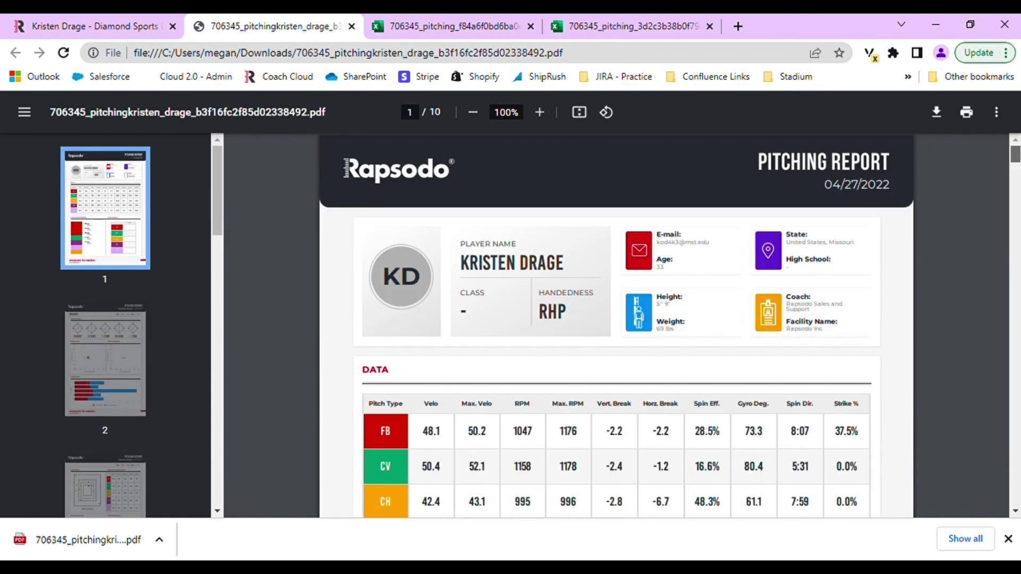
scroll(840, 366, "down", 2)
scroll(840, 366, "down", 5)
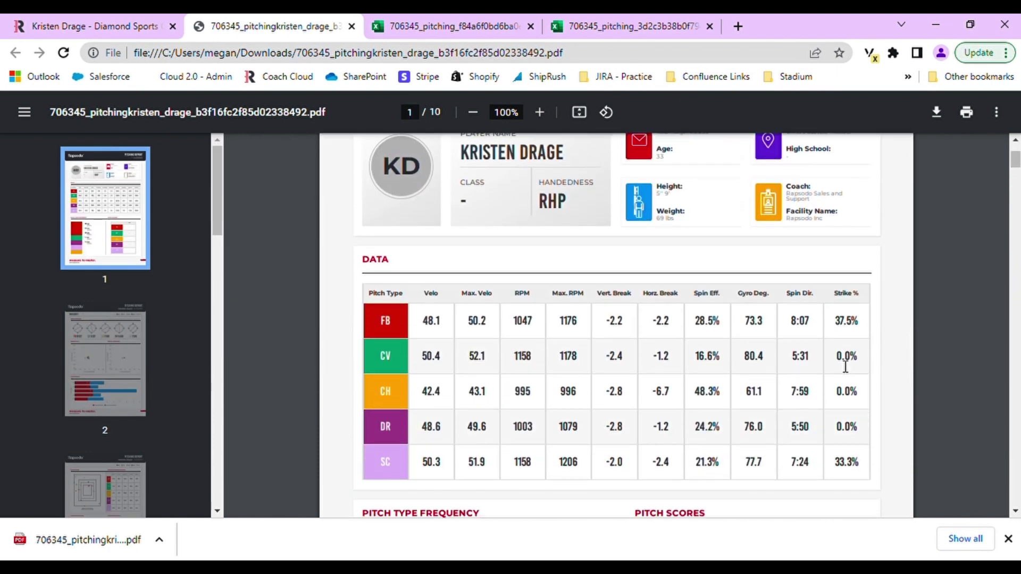
scroll(843, 369, "down", 10)
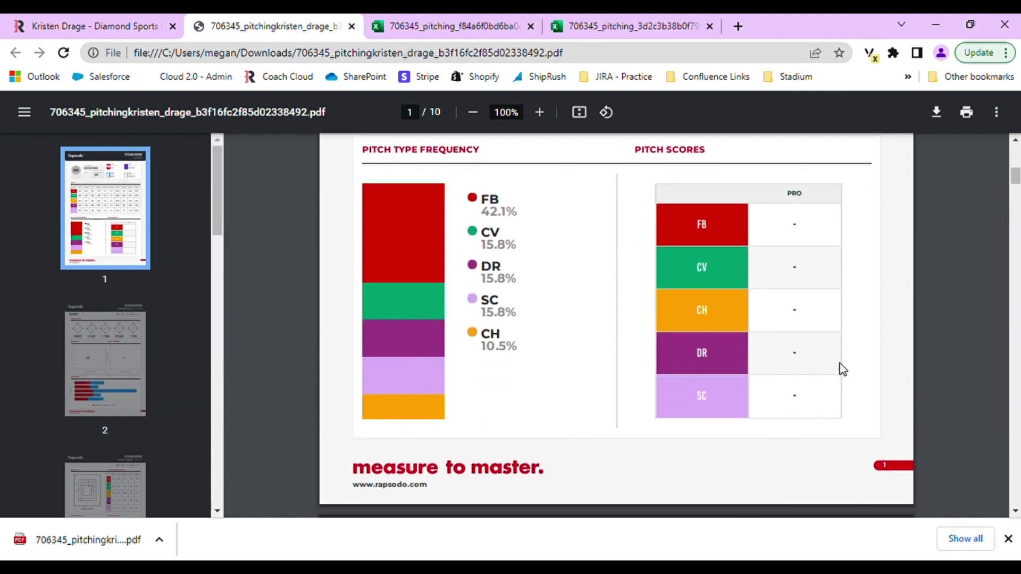
scroll(845, 375, "down", 4)
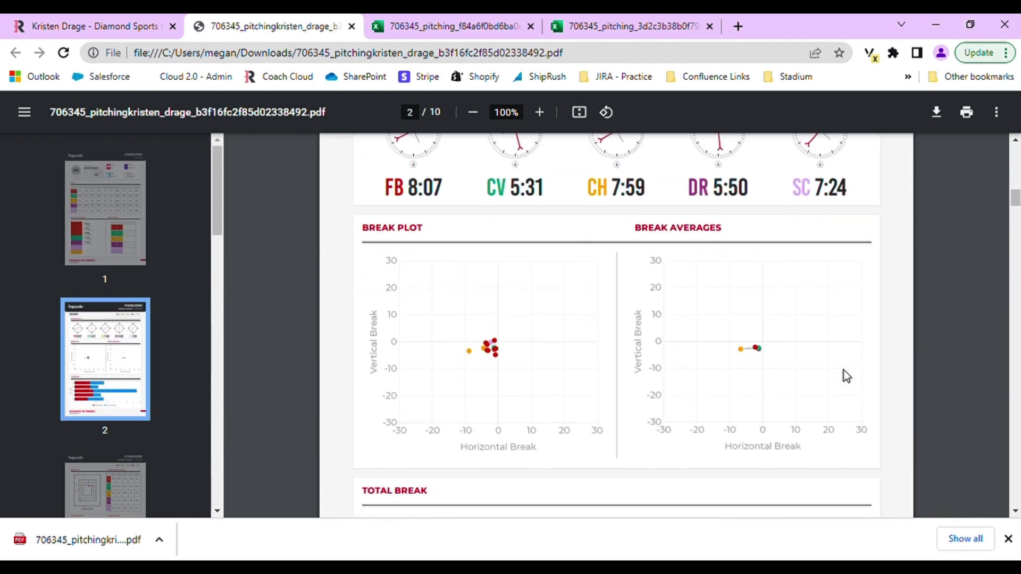
Return to the player's sessions in Rapsodo Cloud and download the selected session as a CSV
left_click(74, 32)
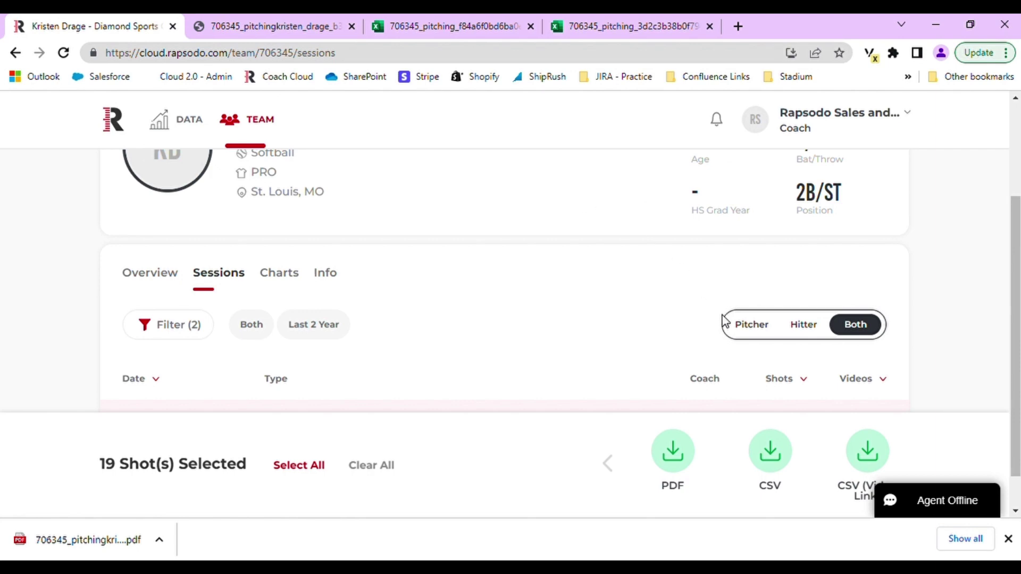
scroll(598, 308, "down", 1)
left_click(771, 453)
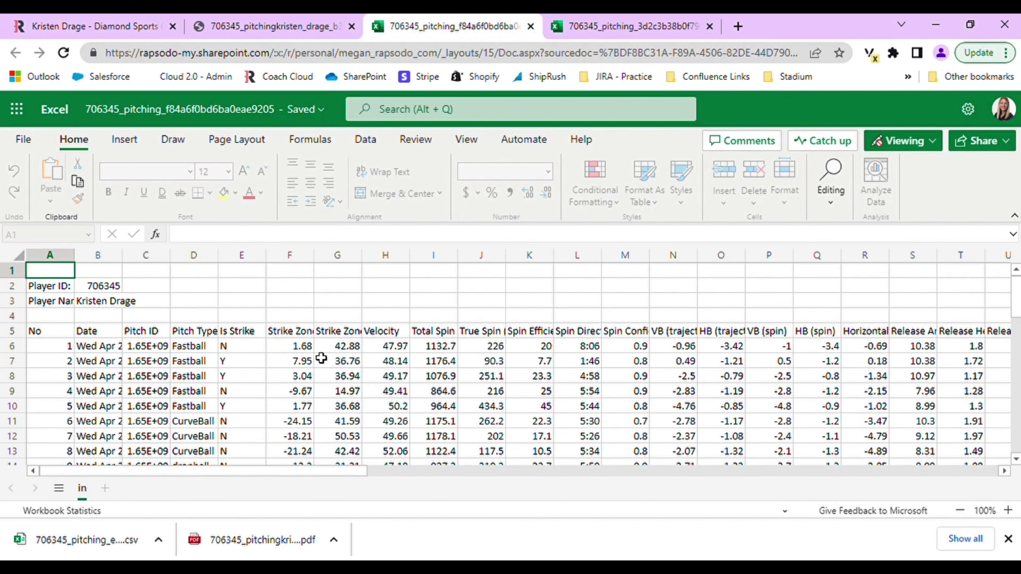
Examine the per-pitch data rows and columns of the exported pitching CSV in Excel
scroll(322, 360, "down", 2)
scroll(321, 358, "down", 4)
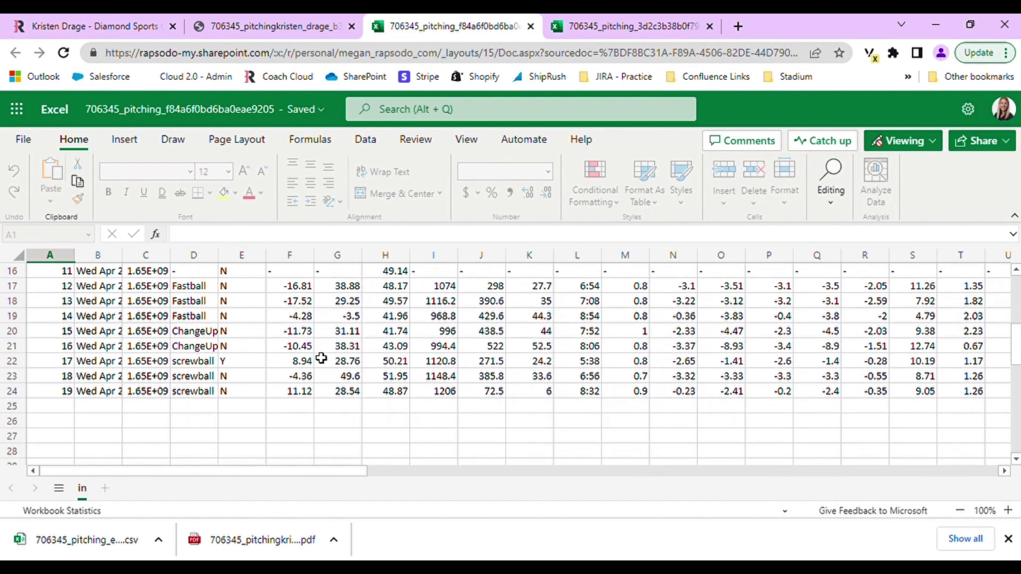
scroll(321, 358, "up", 5)
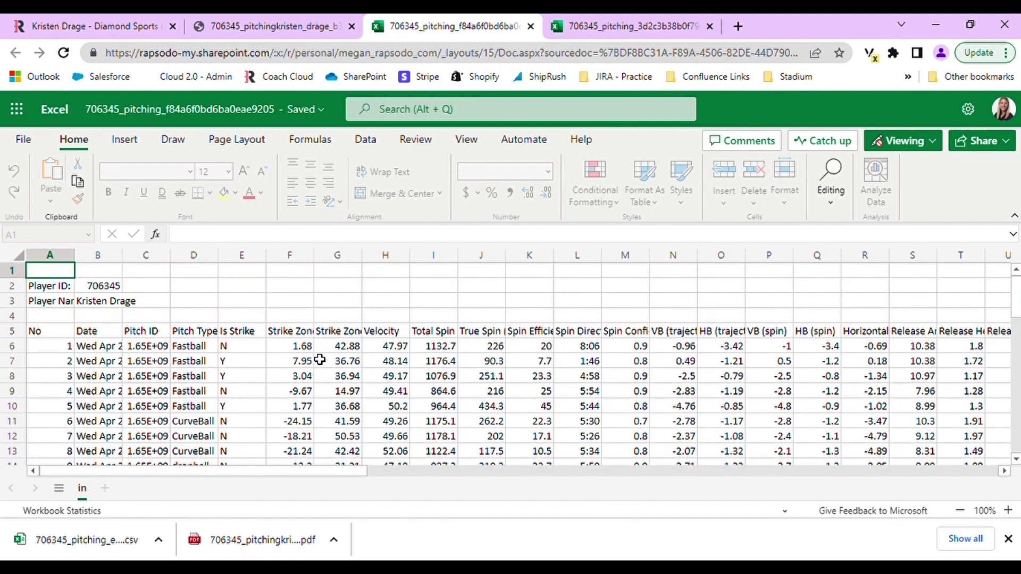
left_click_drag(337, 471, 306, 477)
Go back to the player's sessions in Rapsodo Cloud and download the selected session as a CSV with video links
left_click(101, 29)
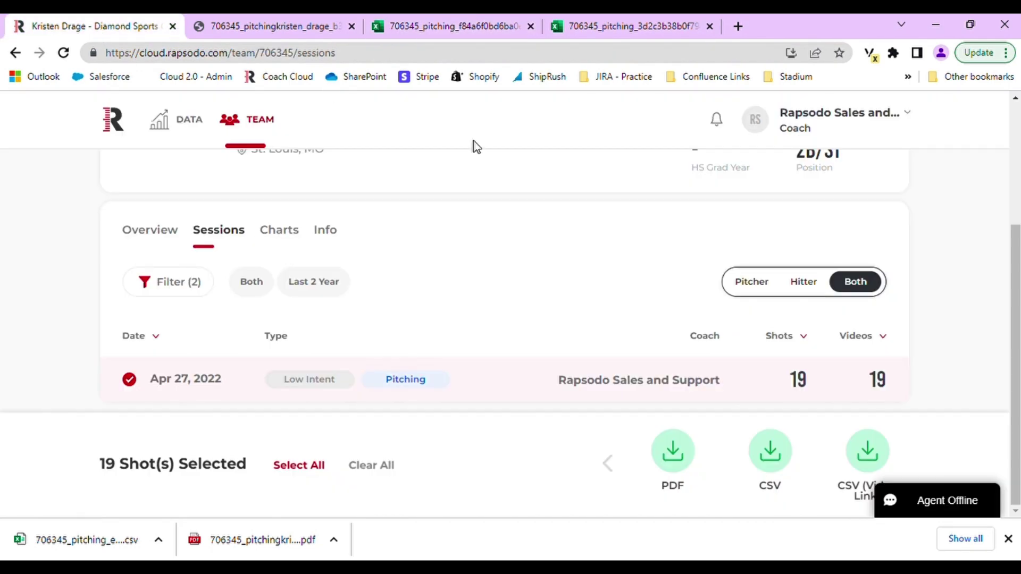
left_click(868, 455)
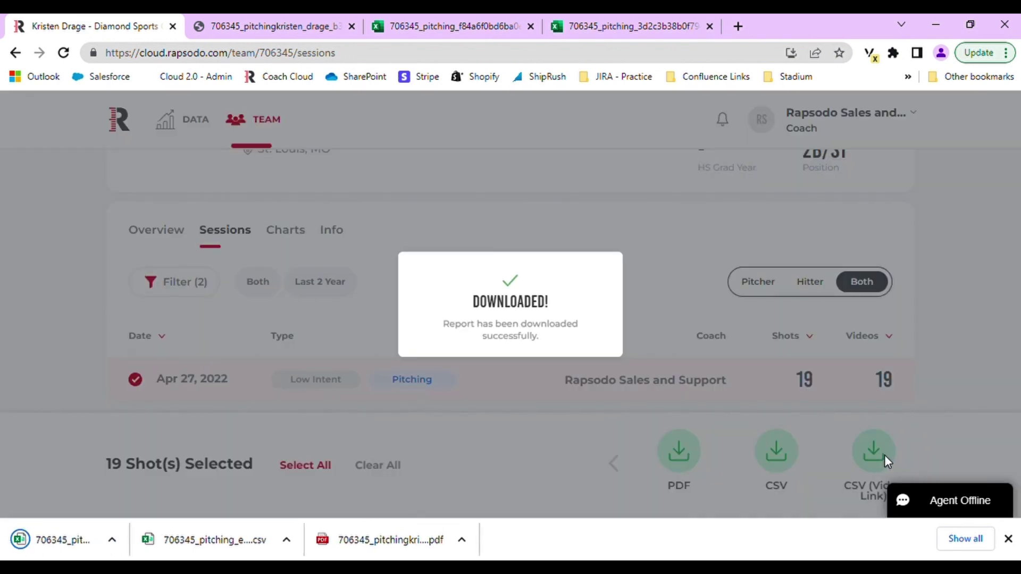
Examine the video-link CSV in Excel and select the full video URL of the first pitch in cell C6
left_click(639, 33)
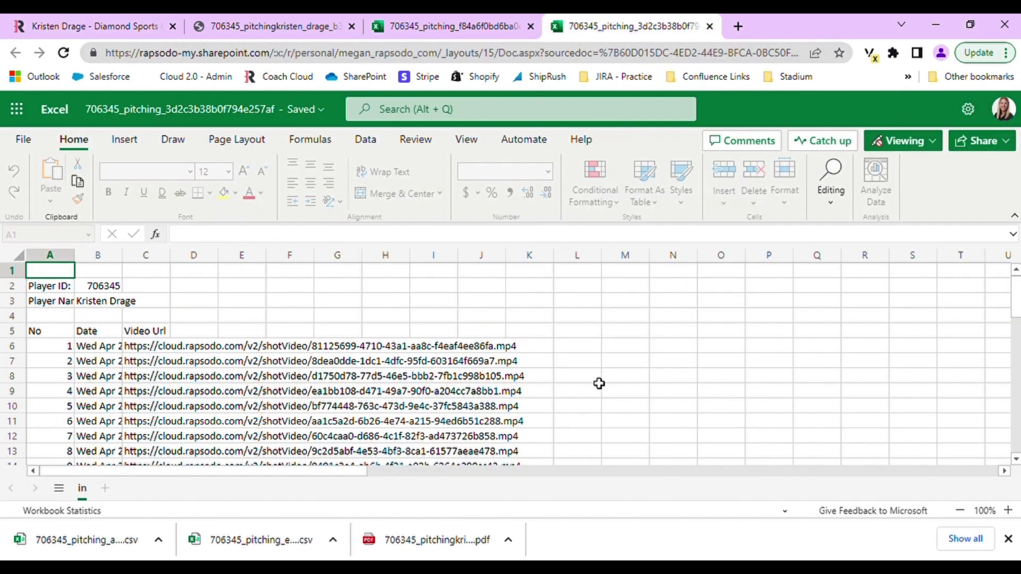
scroll(598, 383, "down", 5)
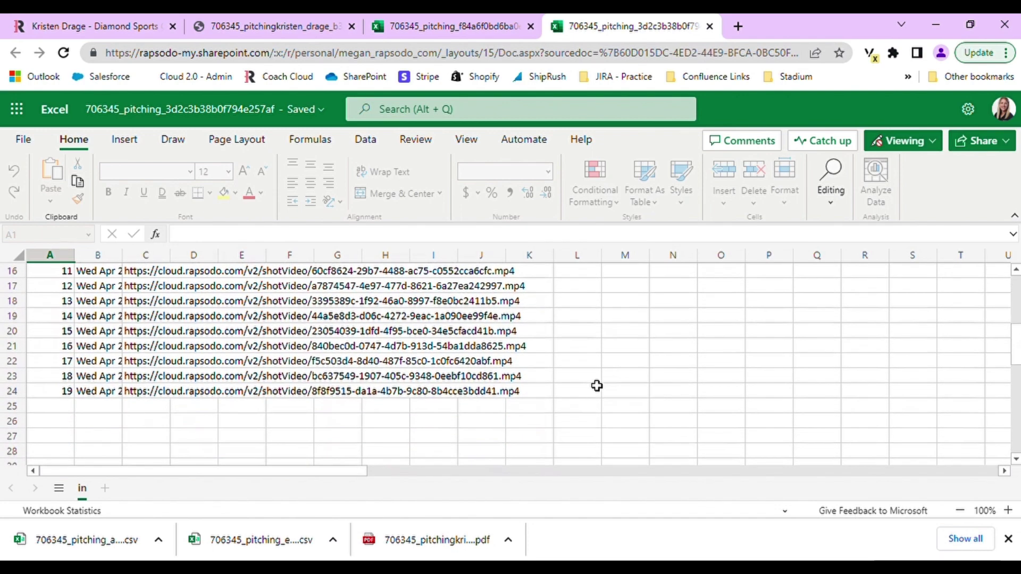
scroll(597, 386, "up", 5)
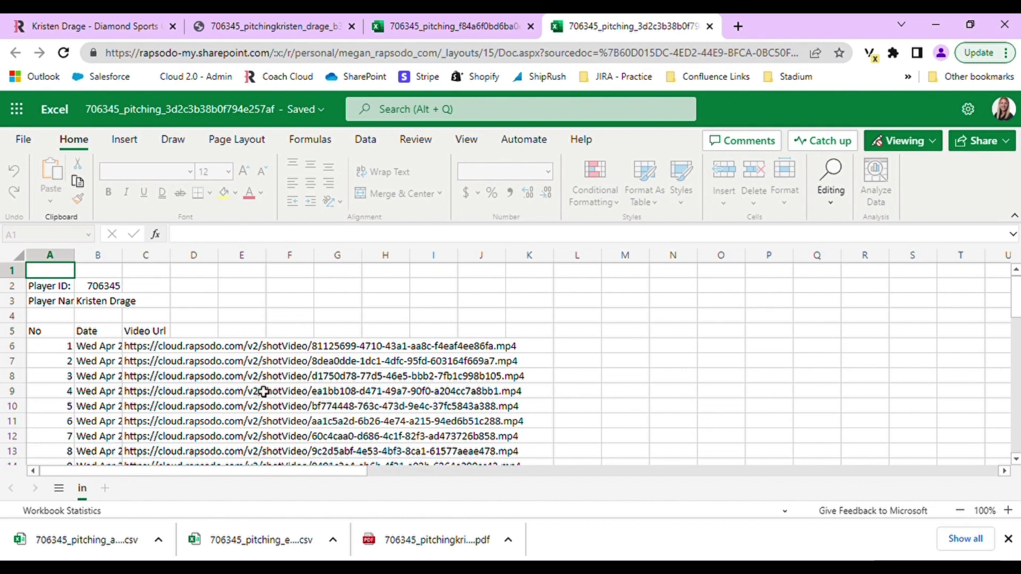
left_click(137, 347)
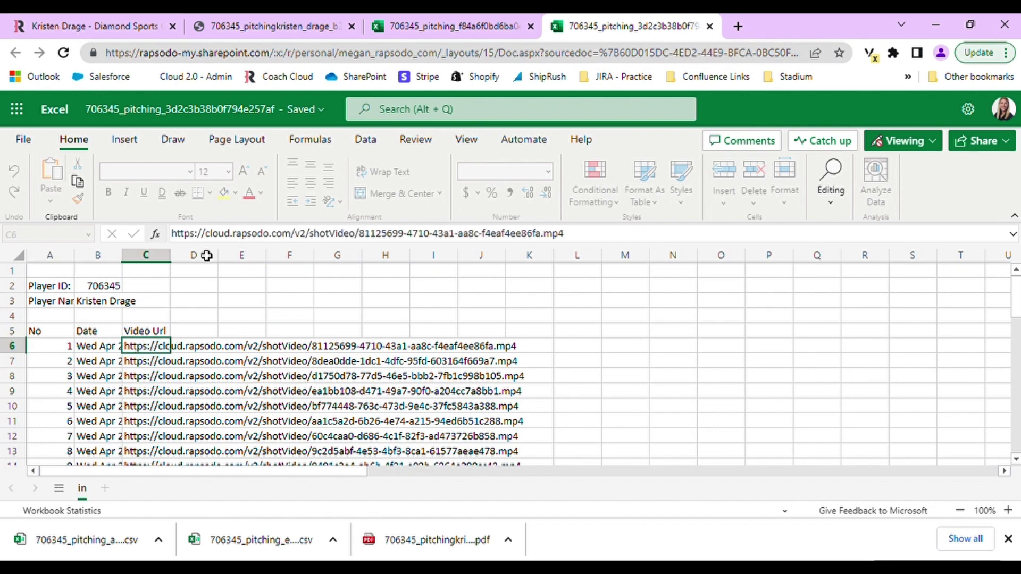
triple_click(210, 239)
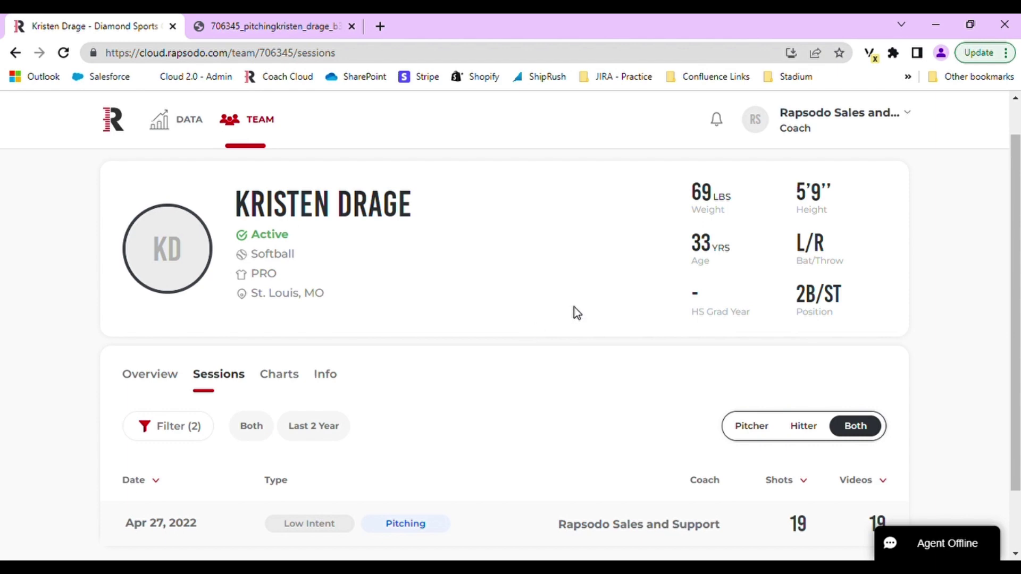
Open the Apr 27, 2022 pitching session from the player's sessions and show its per-pitch Details table
scroll(540, 337, "down", 2)
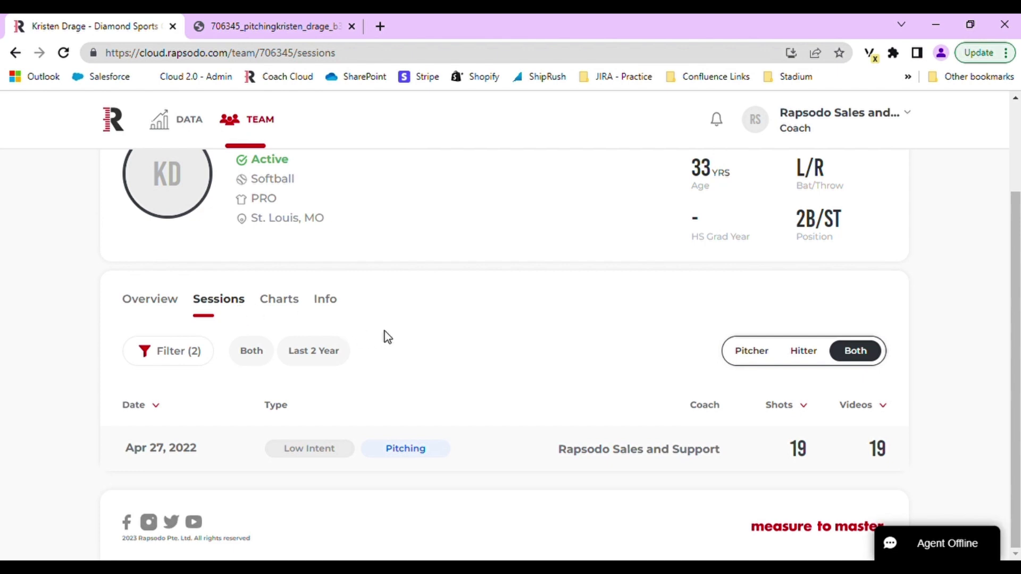
left_click(195, 453)
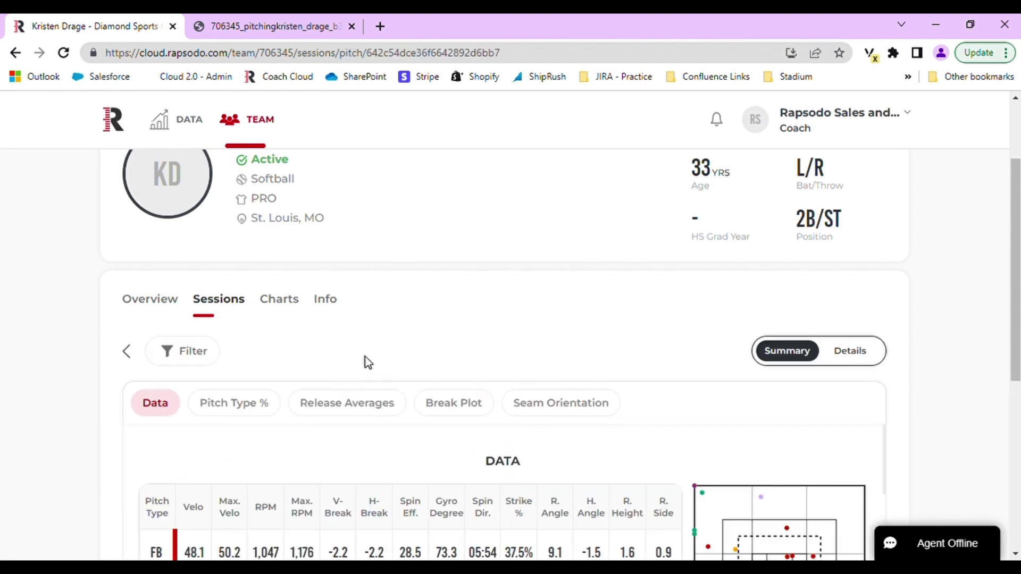
left_click(872, 356)
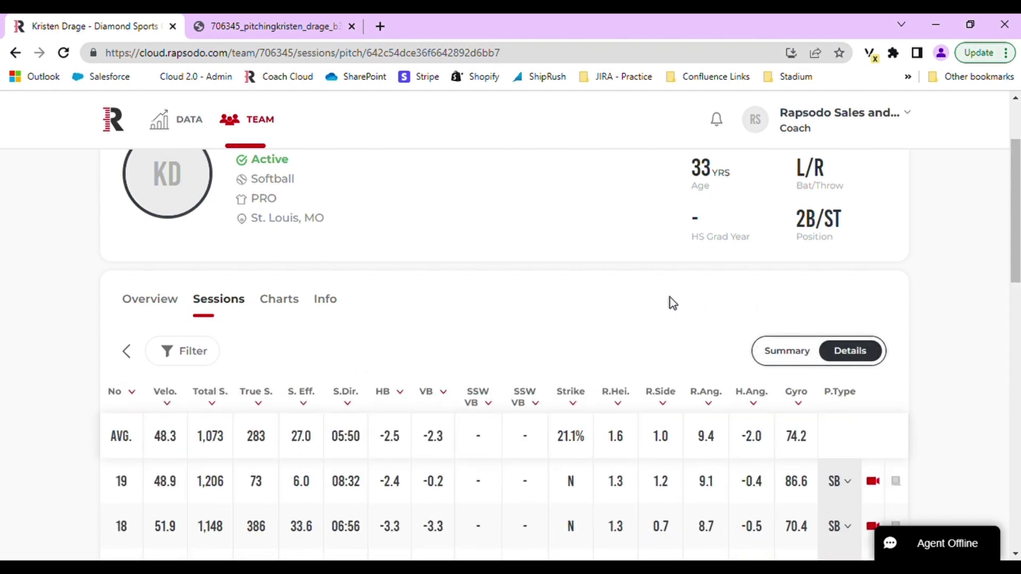
scroll(580, 306, "down", 2)
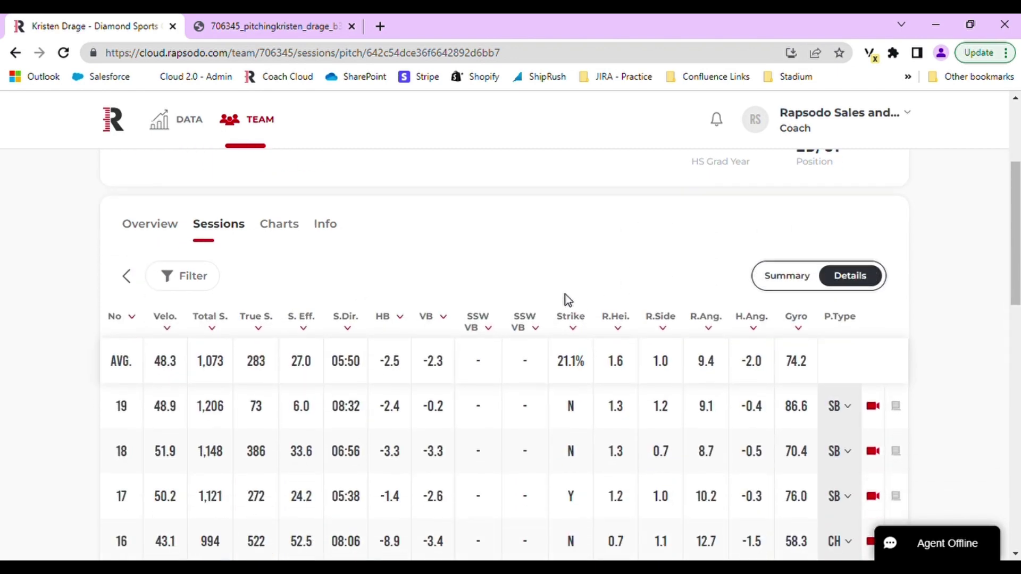
scroll(566, 294, "down", 3)
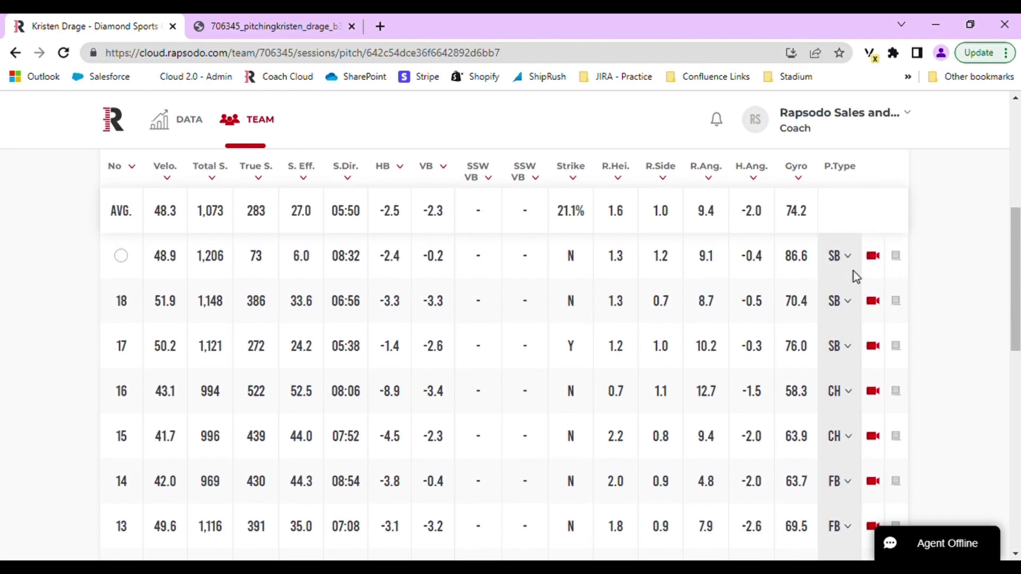
Open the video of pitch 19, pause its playback, and download the video file
left_click(870, 259)
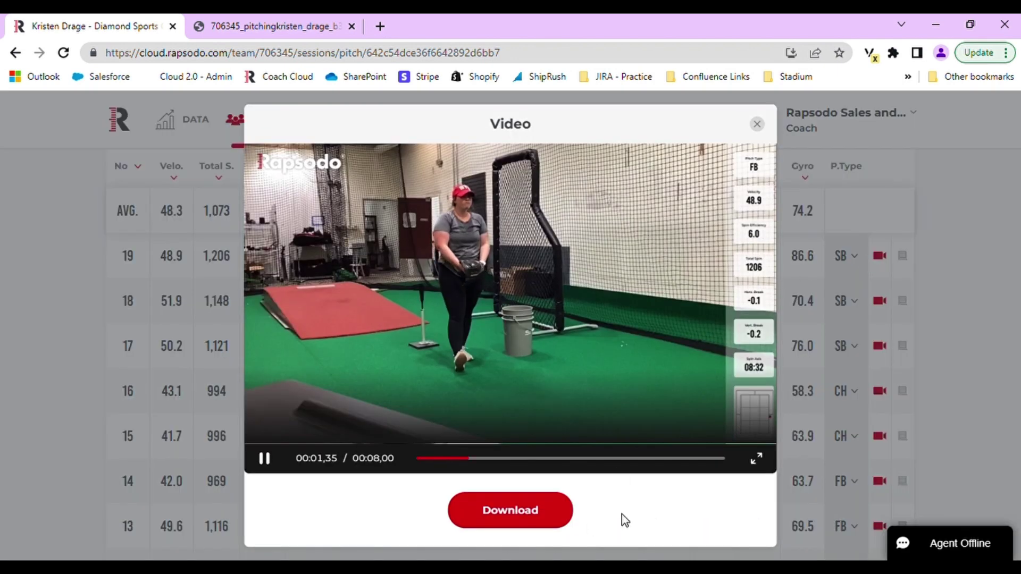
left_click(537, 514)
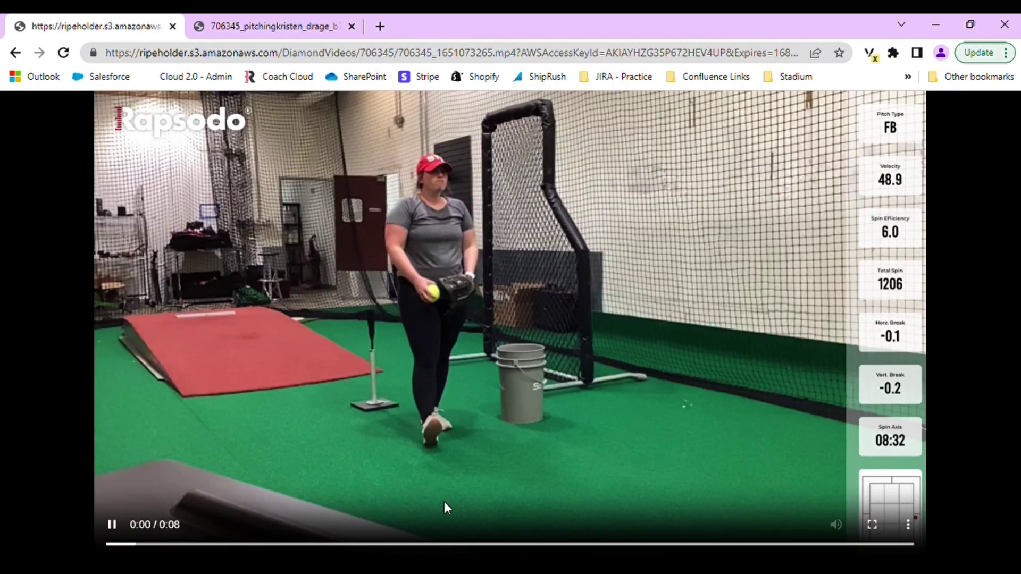
left_click(112, 525)
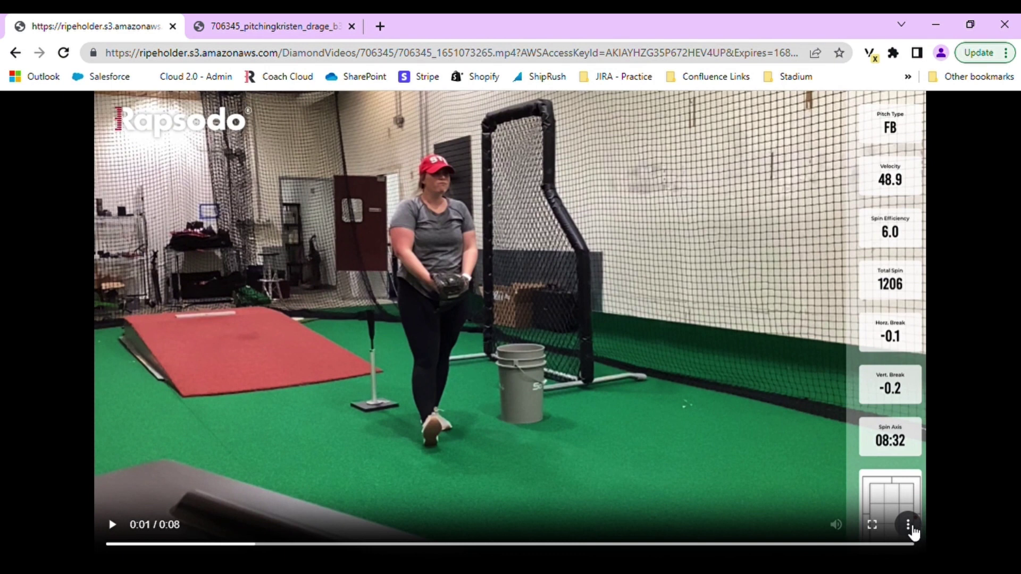
left_click(908, 526)
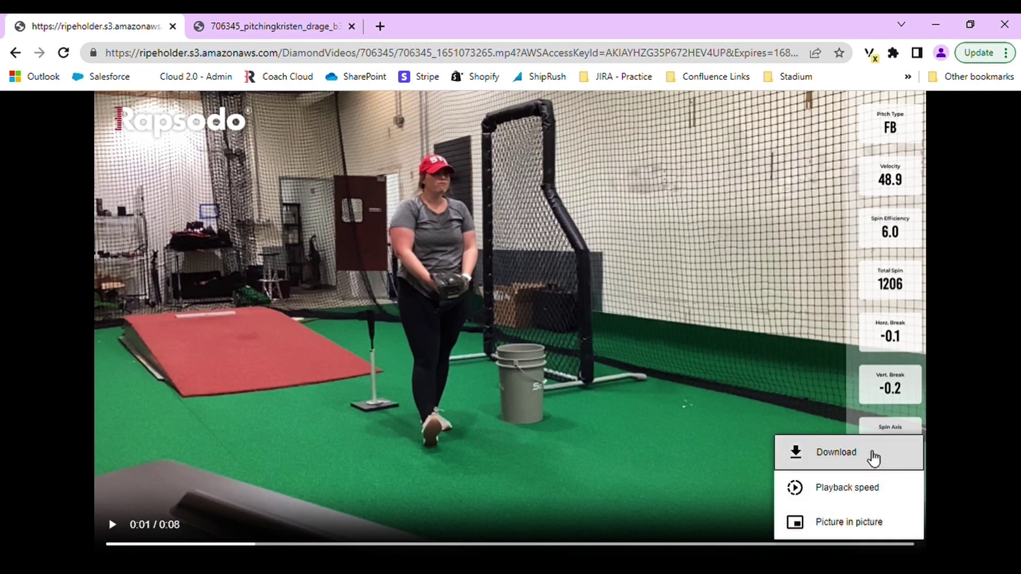
left_click(873, 457)
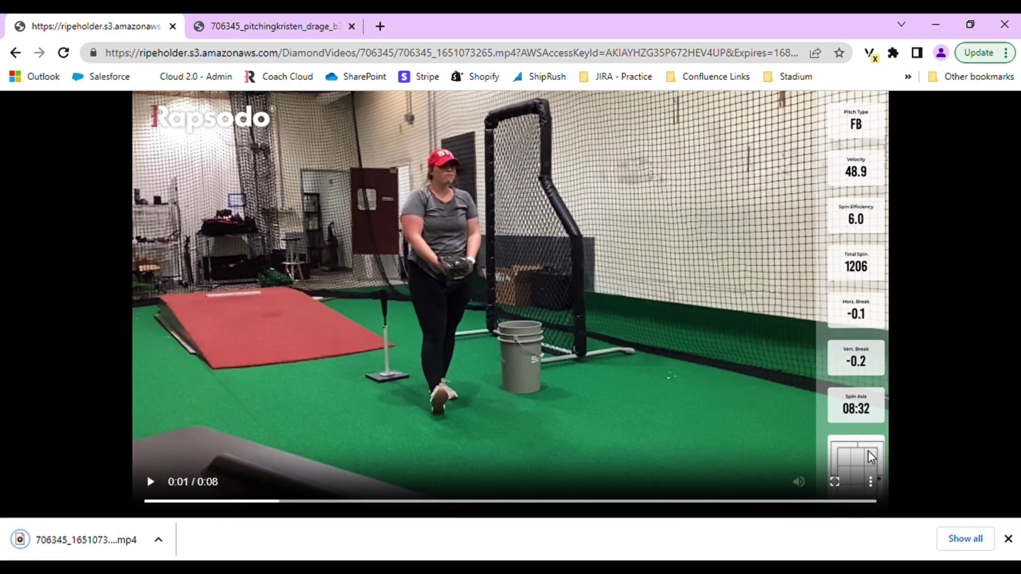